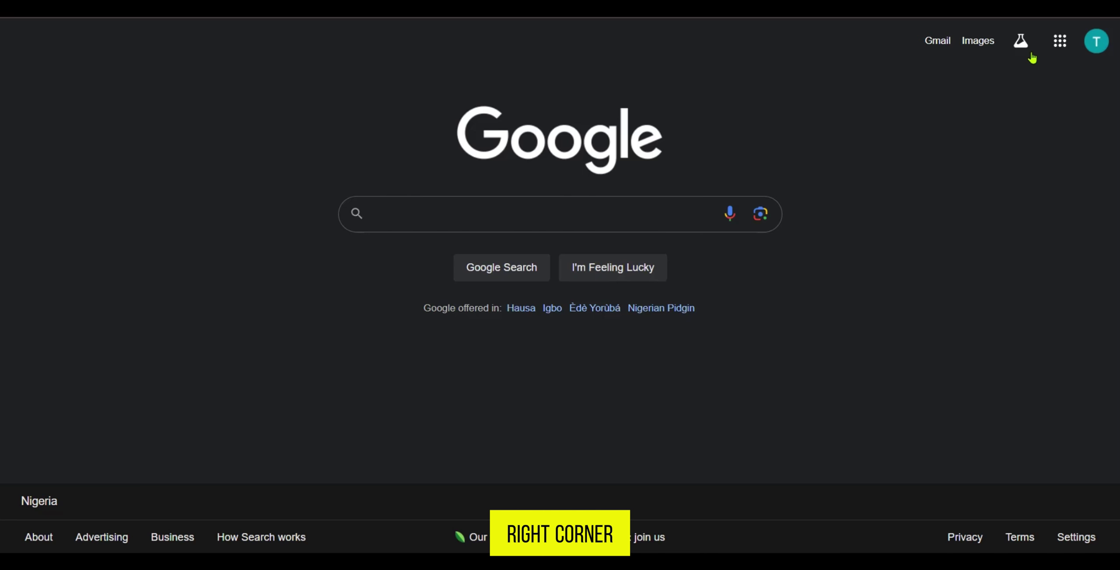
# Step: Bring up the Google apps panel to reach Sheets
pyautogui.click(1060, 43)
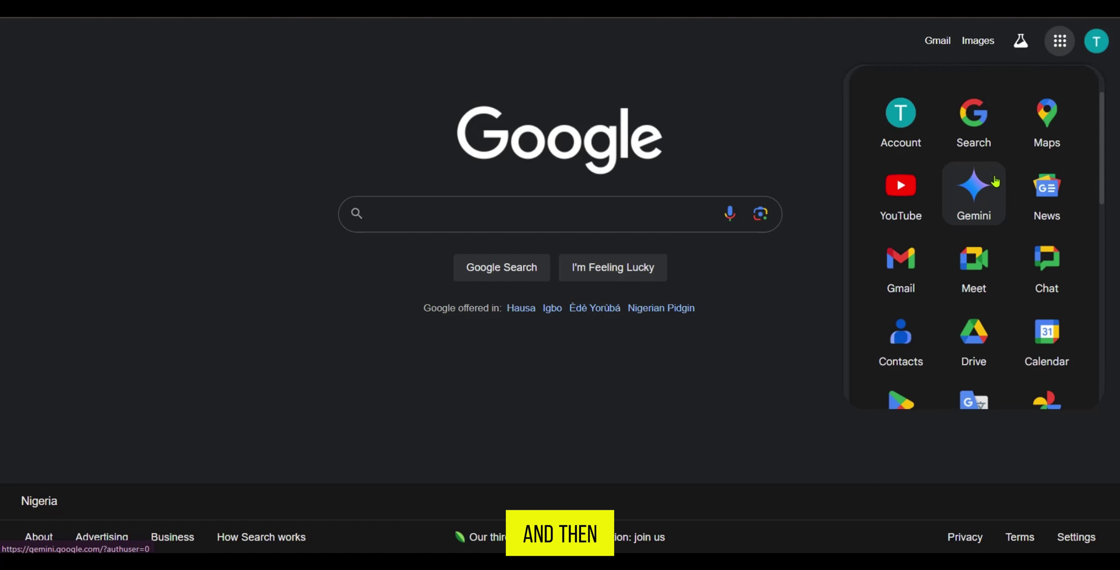
pyautogui.scroll(-3, 995, 180)
pyautogui.scroll(-3, 995, 180)
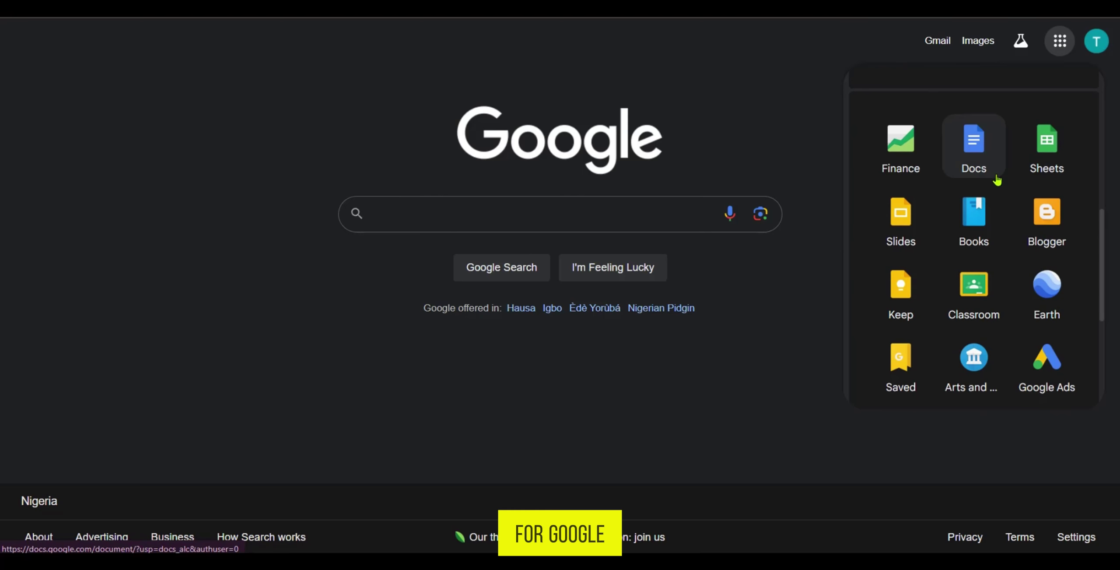
# Step: Launch Google Sheets and discard the stray text entered in A1
pyautogui.click(1054, 160)
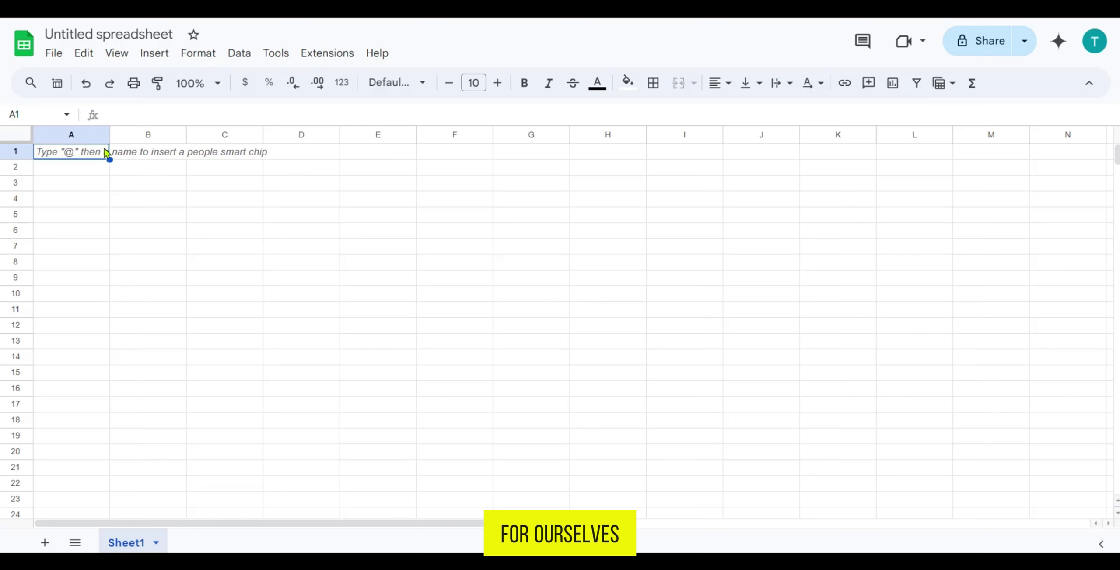
pyautogui.write('fgfgds')
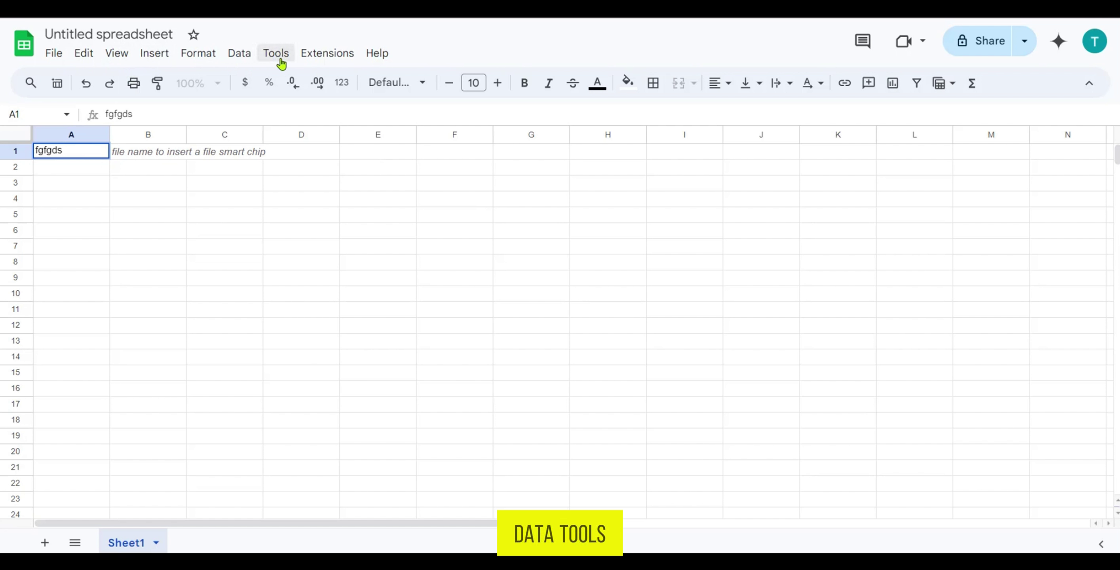
pyautogui.press('Escape')
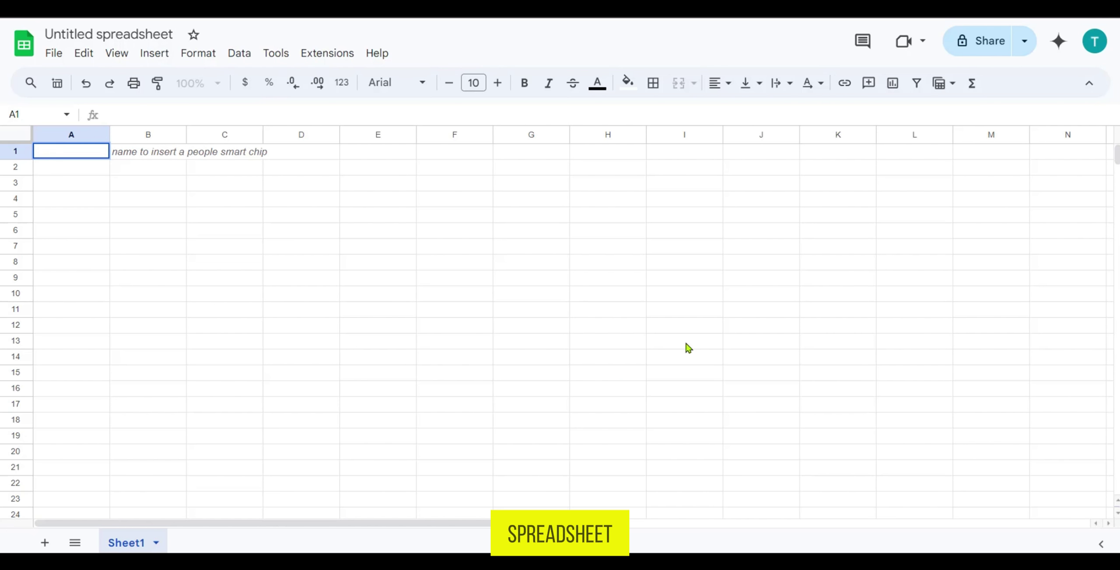
# Step: Zoom the blank sheet to 200% and bring up the File options for downloading
pyautogui.click(118, 54)
pyautogui.moveTo(142, 79)
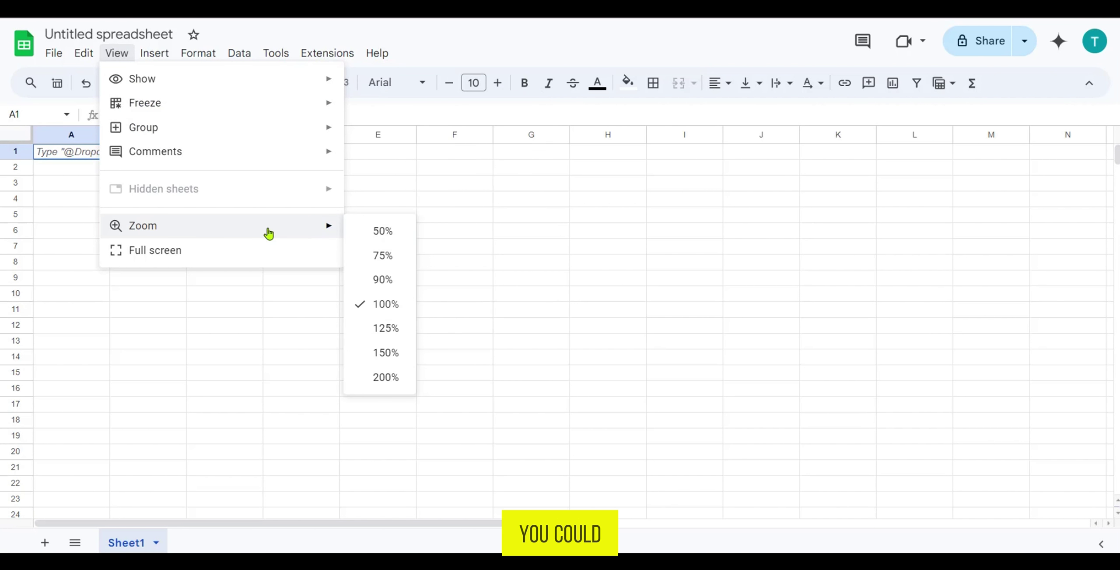
pyautogui.moveTo(143, 226)
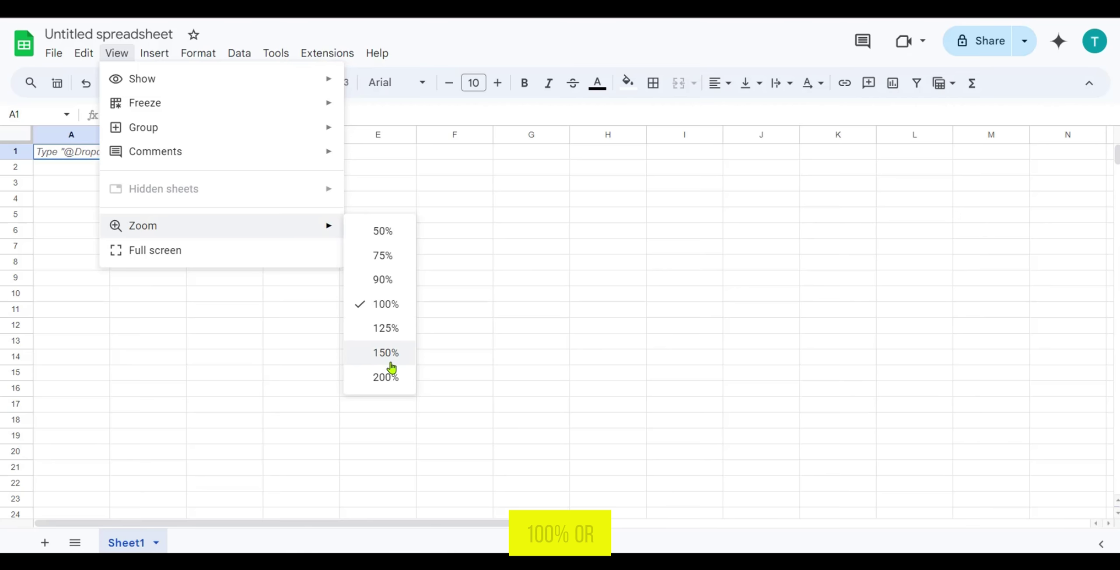
pyautogui.click(389, 378)
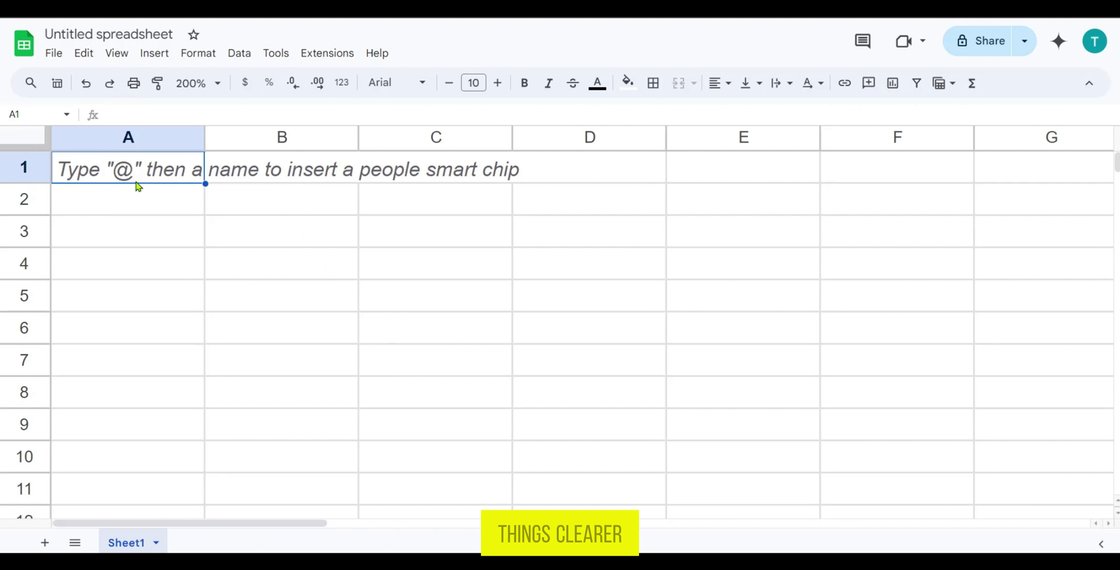
pyautogui.click(53, 52)
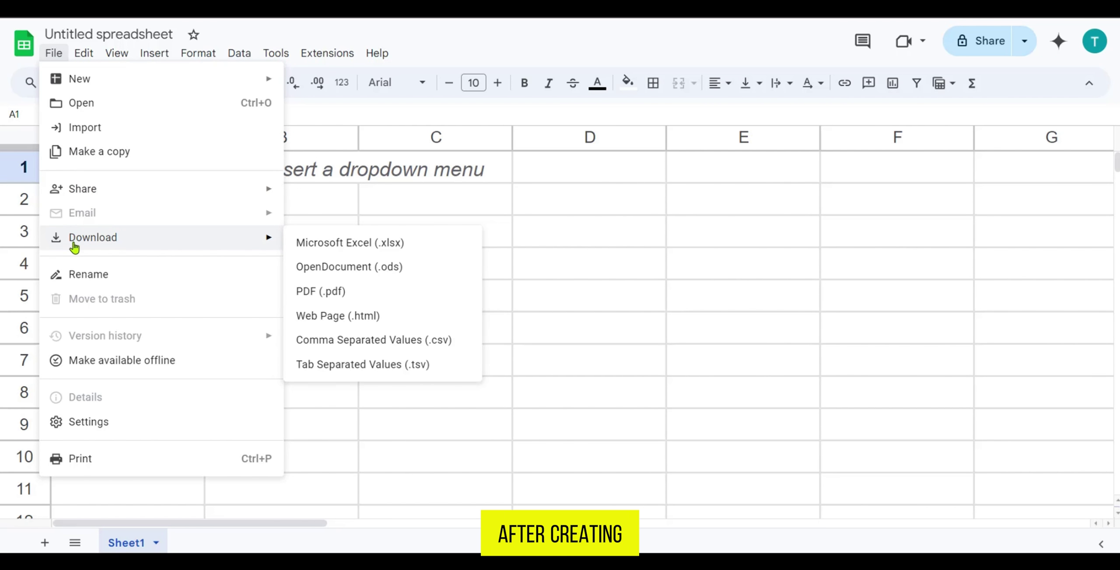
pyautogui.moveTo(92, 237)
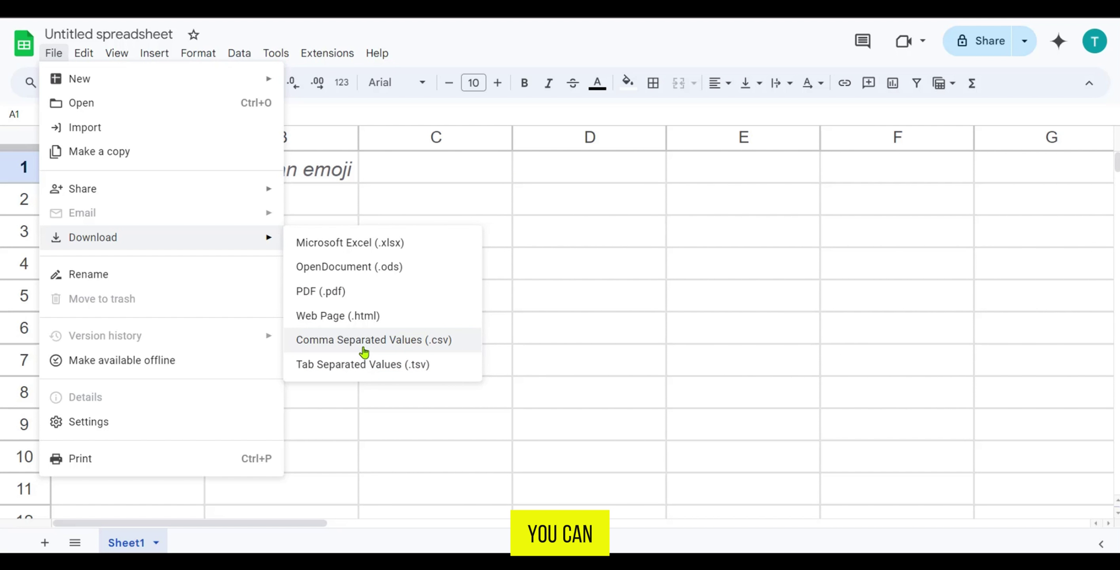
# Step: Dismiss the File menu before heading back to the Sheets home page
pyautogui.press('Escape')
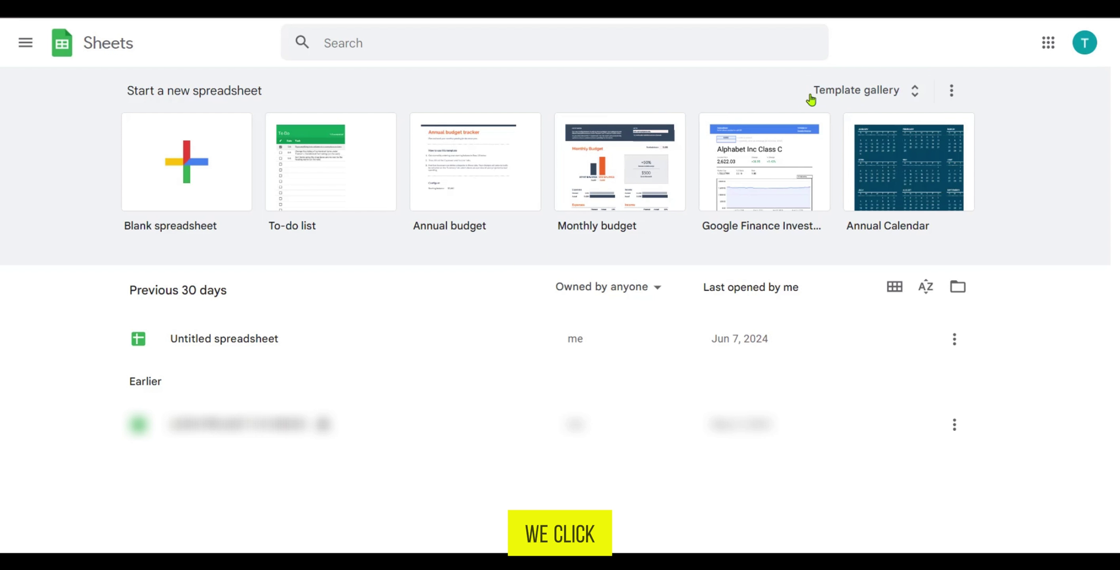
# Step: Enter the template gallery to find the Expense report template
pyautogui.click(836, 91)
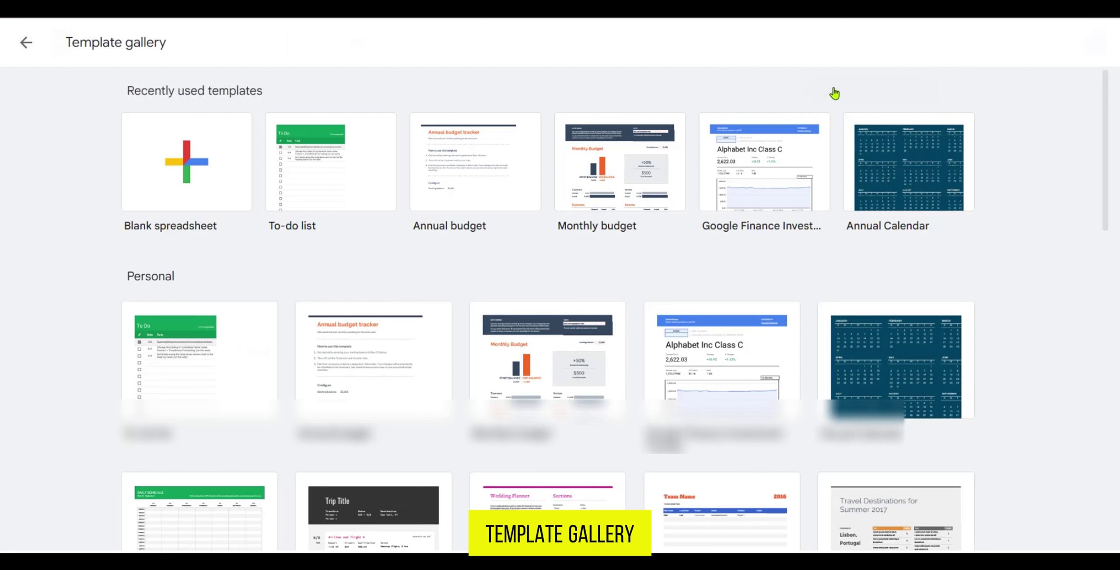
pyautogui.scroll(-3, 631, 291)
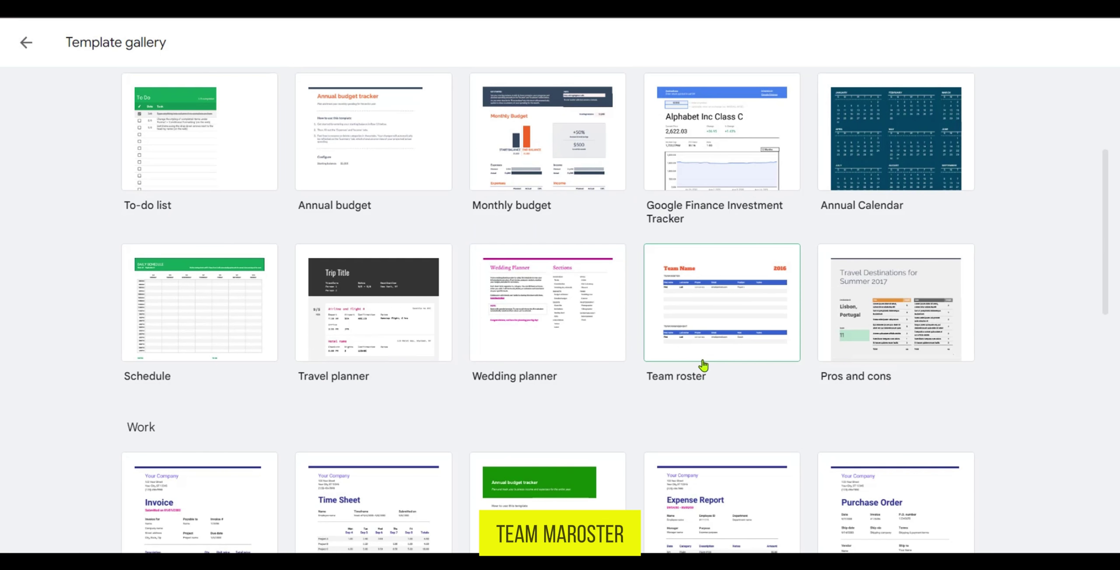
pyautogui.scroll(-2, 850, 260)
pyautogui.scroll(-3, 555, 394)
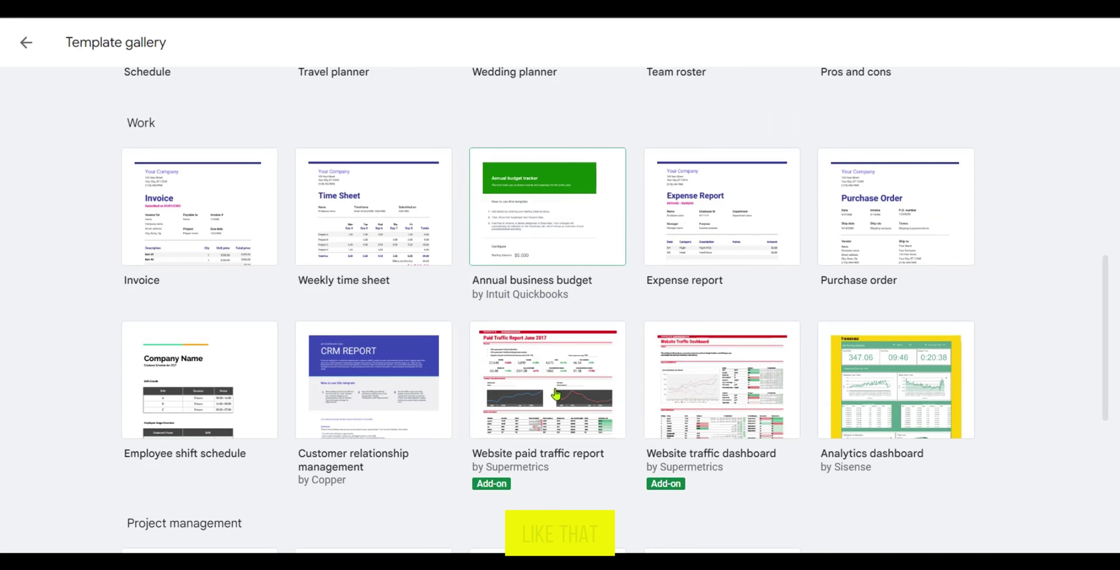
pyautogui.scroll(2, 555, 393)
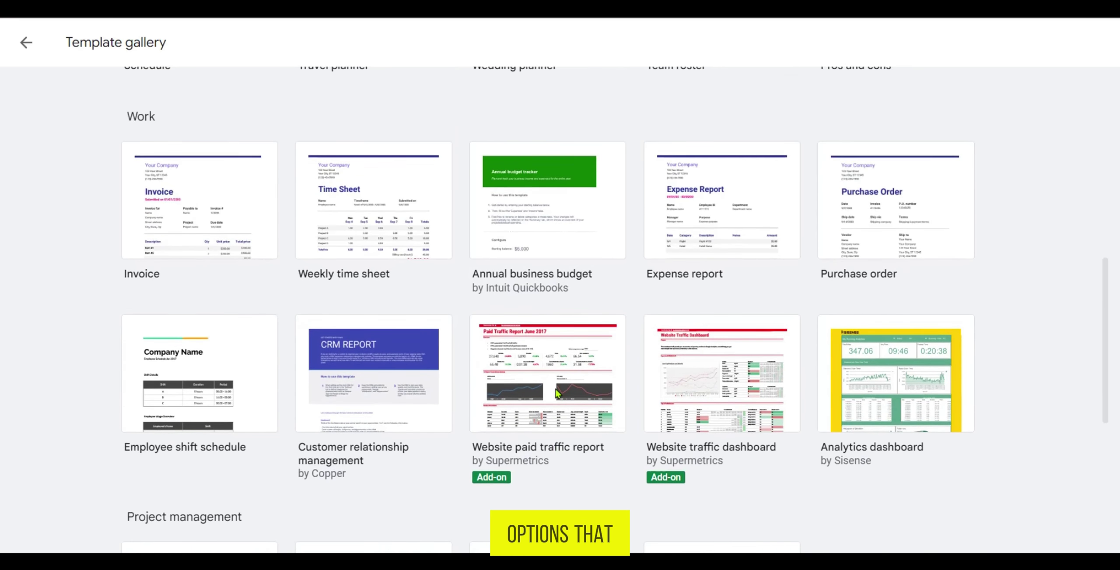
pyautogui.scroll(2, 557, 394)
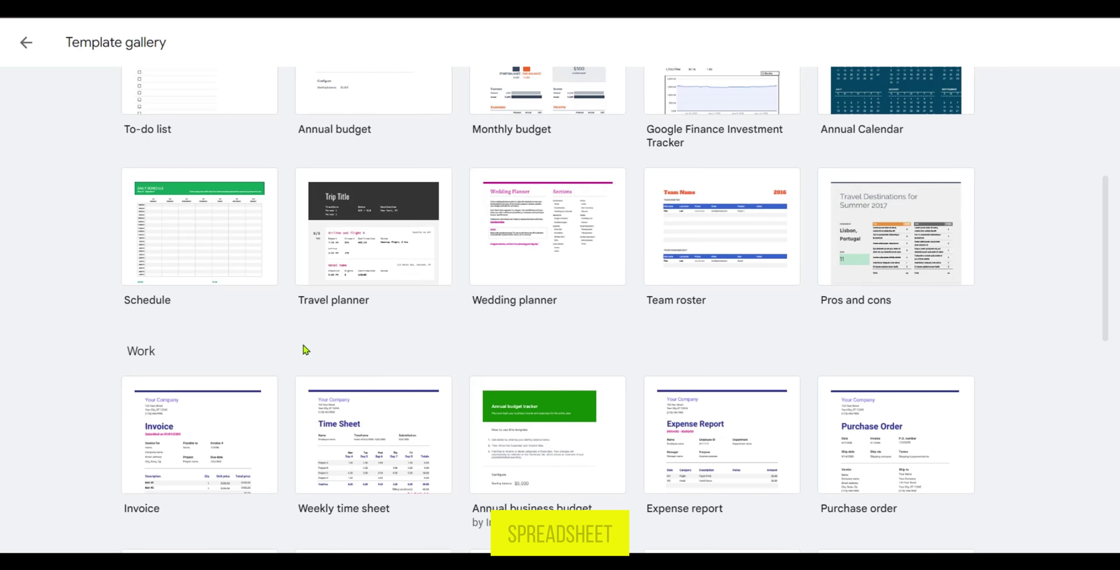
pyautogui.scroll(3, 303, 345)
pyautogui.scroll(2, 303, 345)
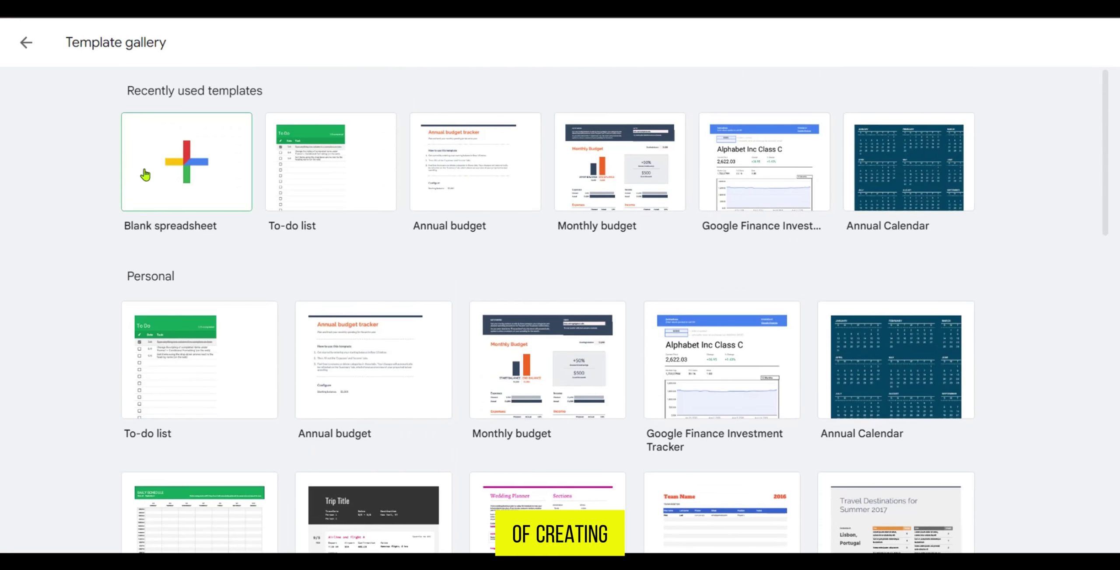
pyautogui.scroll(-1, 225, 388)
pyautogui.scroll(-2, 225, 391)
pyautogui.scroll(-1, 225, 391)
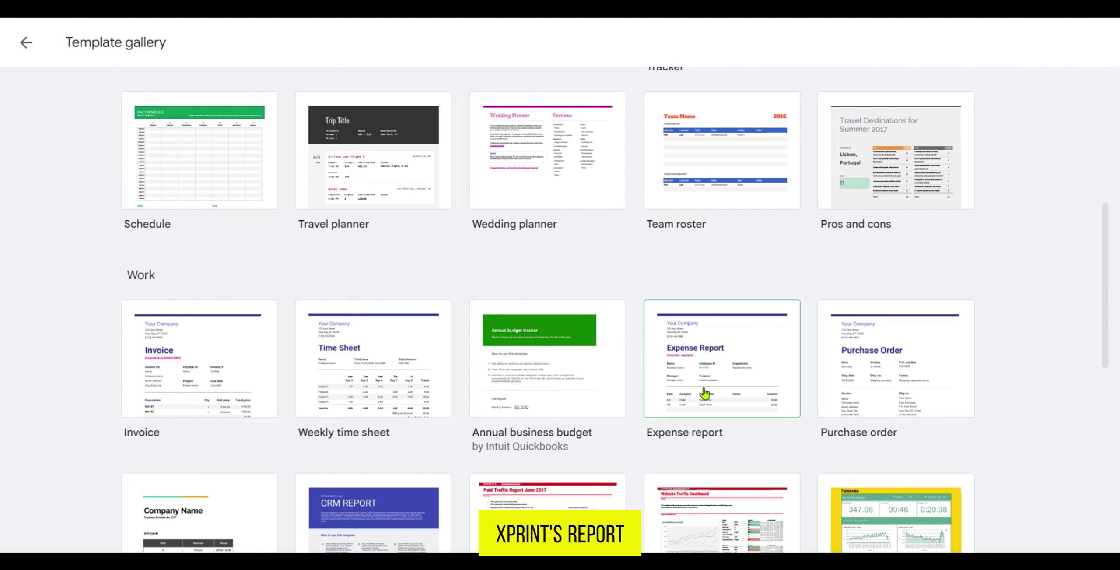
# Step: Create the Expense report from the template and replace Your Company with XYZ Company
pyautogui.click(704, 394)
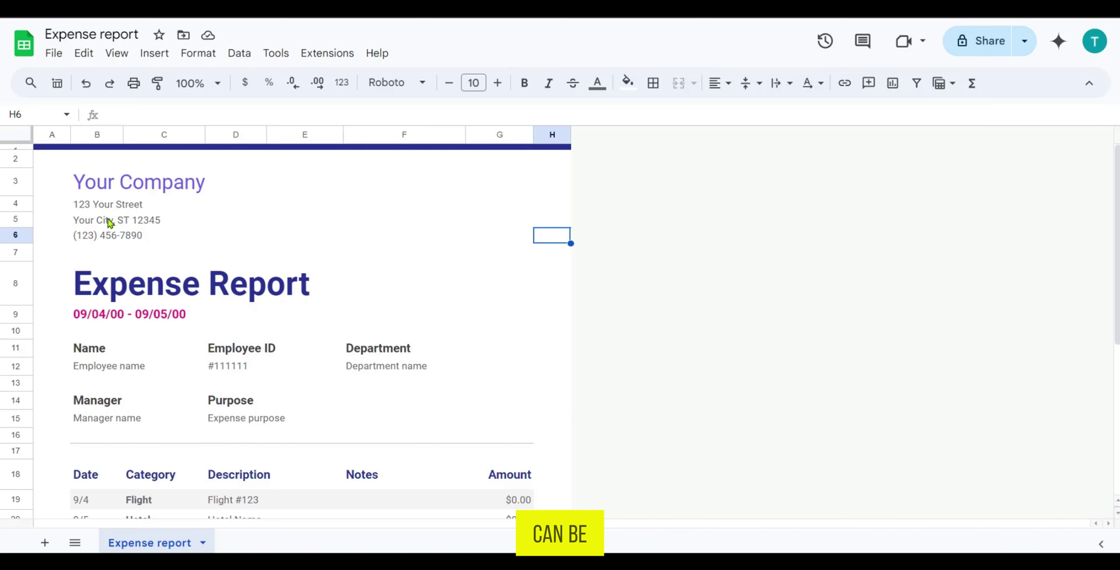
pyautogui.click(90, 187)
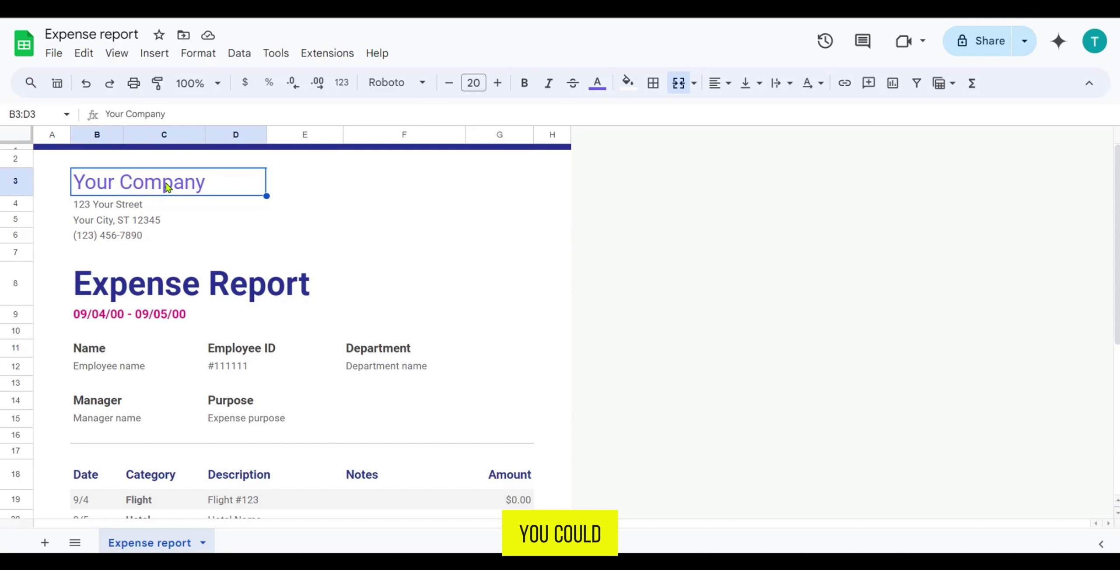
pyautogui.doubleClick(210, 182)
pyautogui.moveTo(210, 181); pyautogui.dragTo(74, 181)
pyautogui.write('XYZ Company')
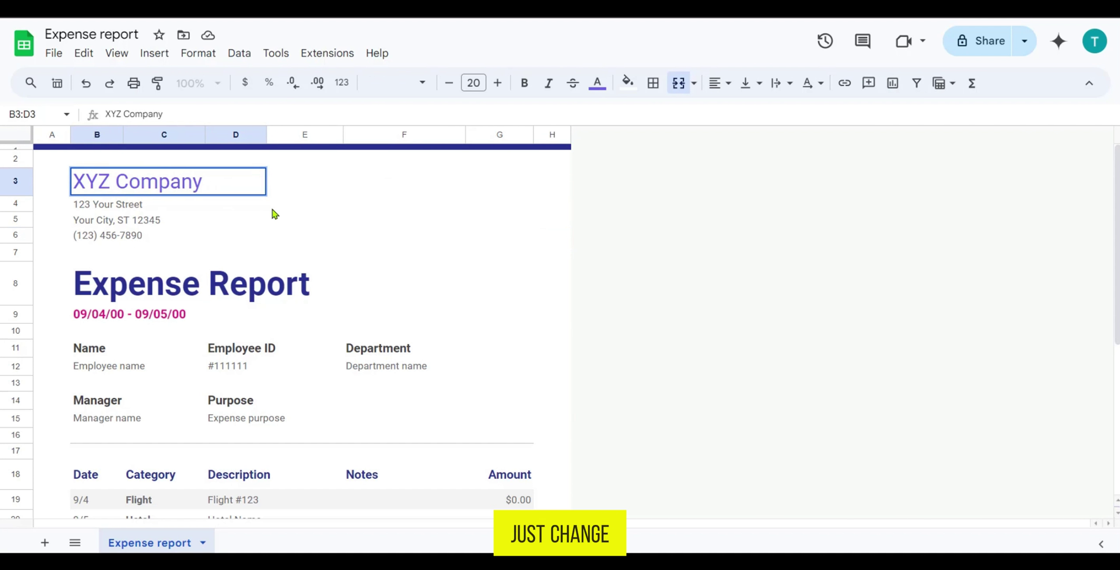
pyautogui.click(272, 212)
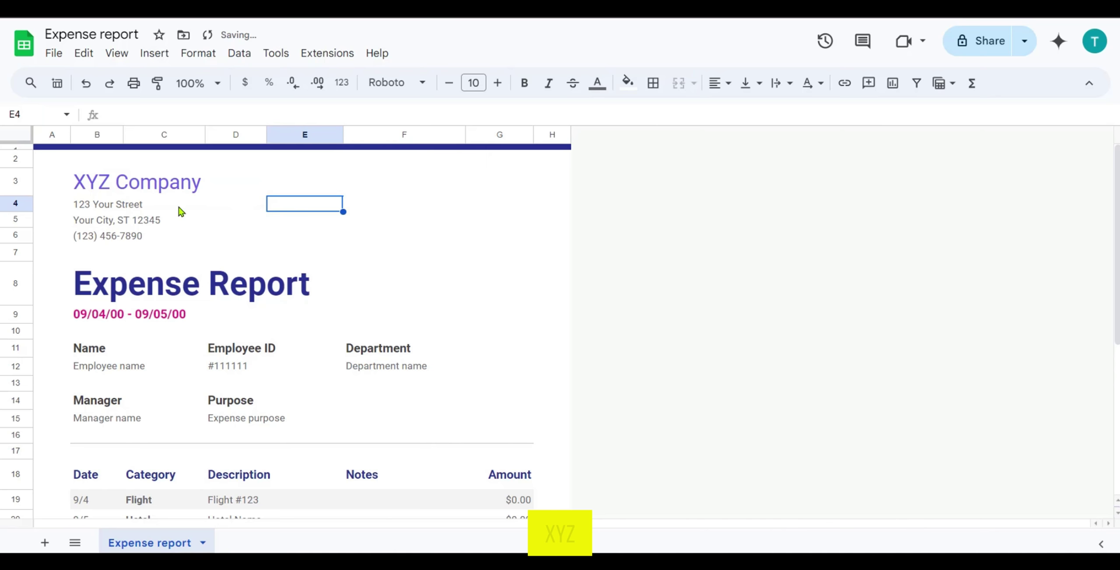
# Step: Review the address lines and the Expense Report title below the company name
pyautogui.click(68, 209)
pyautogui.click(124, 209)
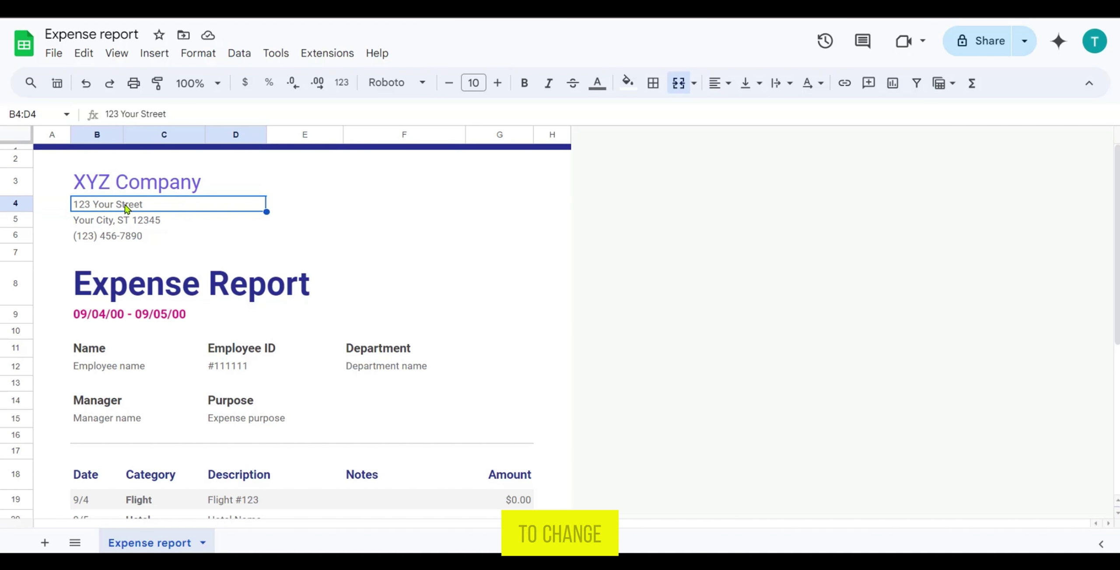
pyautogui.click(139, 224)
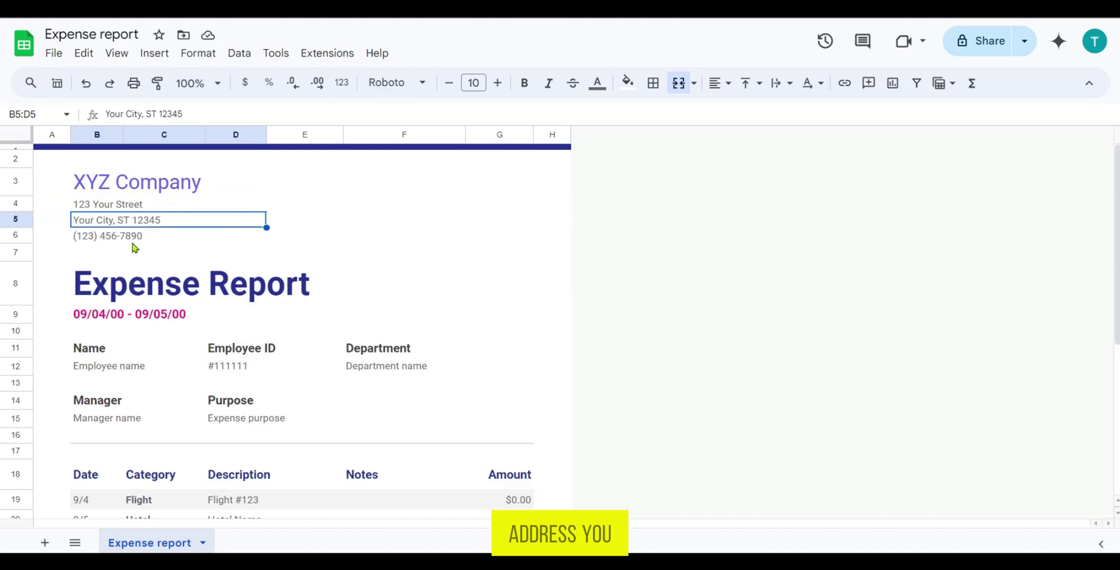
pyautogui.click(140, 301)
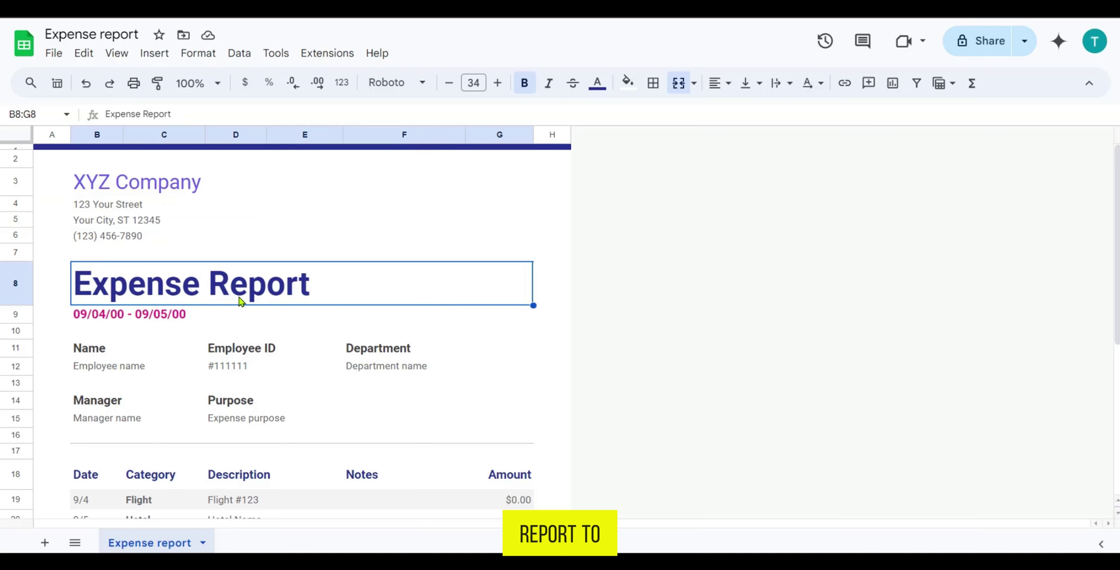
pyautogui.hotkey('alt', 'g')
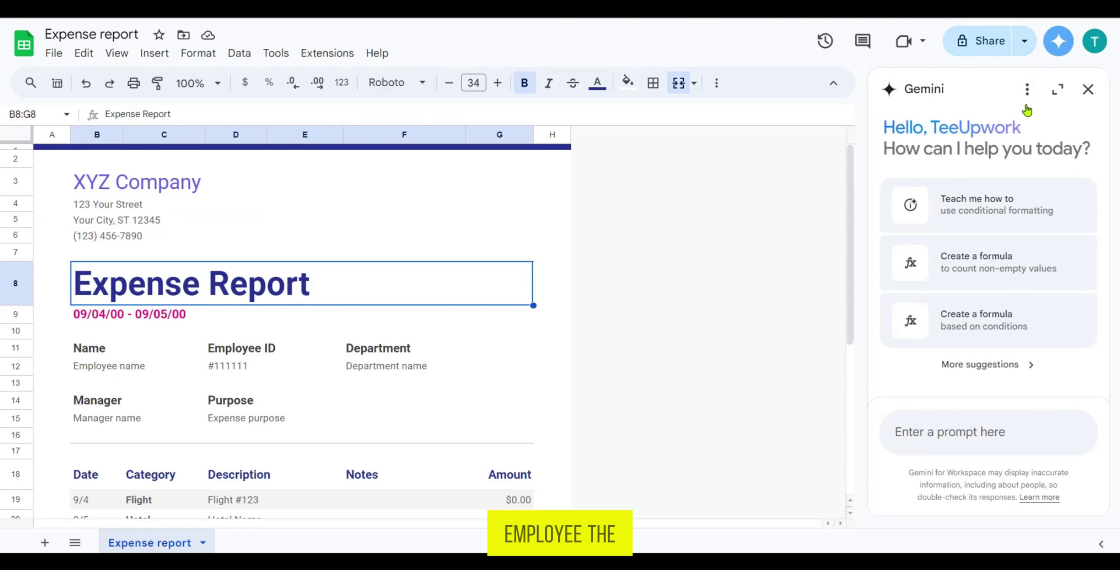
pyautogui.click(1088, 88)
pyautogui.scroll(-5, 247, 375)
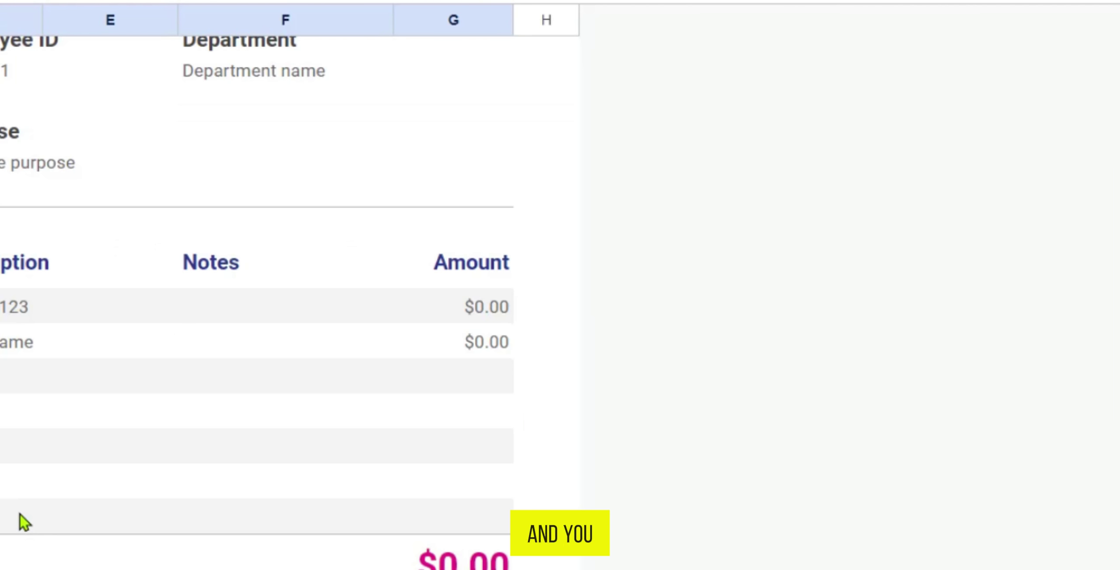
pyautogui.scroll(-2, 60, 452)
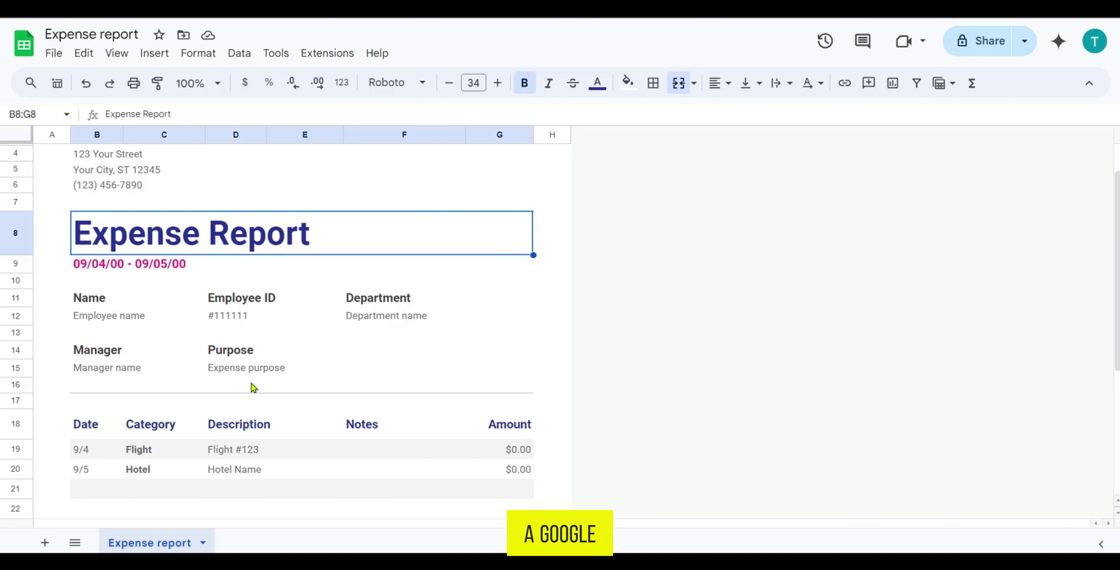
pyautogui.click(553, 202)
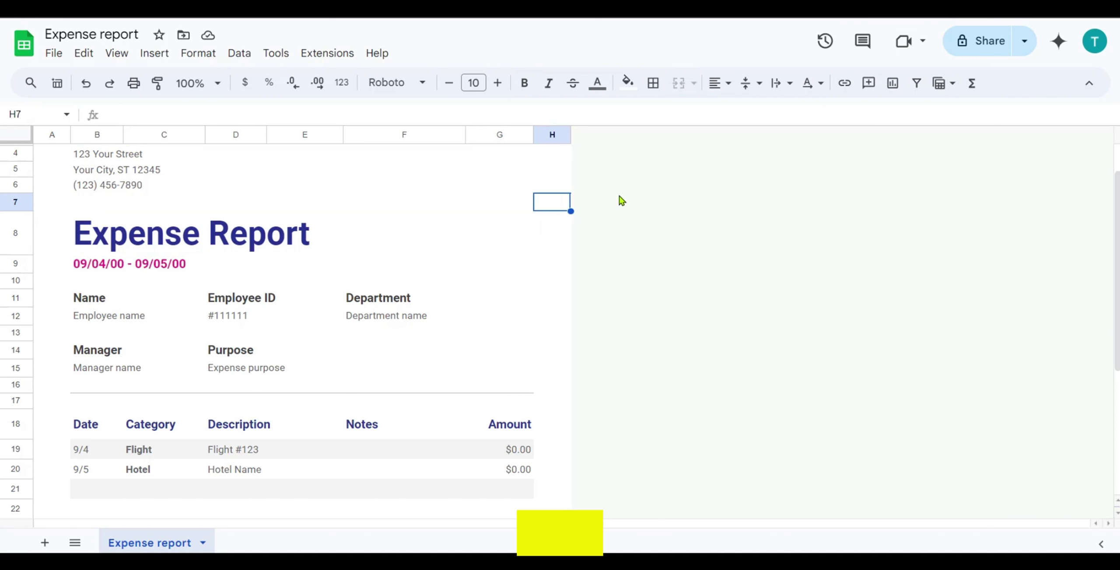